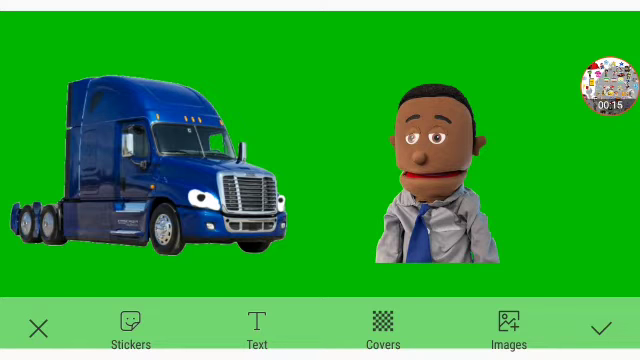
Step: Shrink the puppet slightly, then delete it, leaving the blue truck alone on green
{"action": "left_click", "coordinate": [150, 165]}
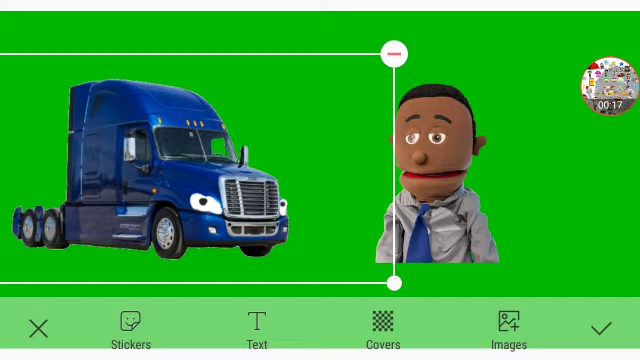
{"action": "left_click", "coordinate": [435, 175]}
{"action": "left_click_drag", "start_coordinate": [495, 270], "coordinate": [480, 270]}
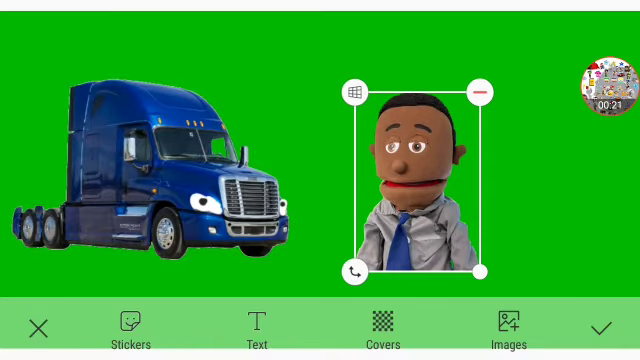
{"action": "left_click", "coordinate": [310, 52]}
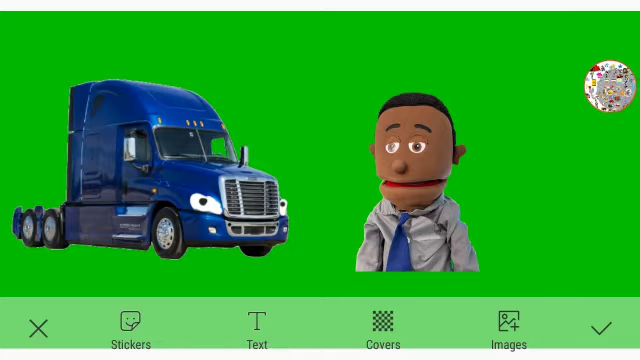
{"action": "left_click", "coordinate": [610, 86]}
{"action": "left_click", "coordinate": [417, 180]}
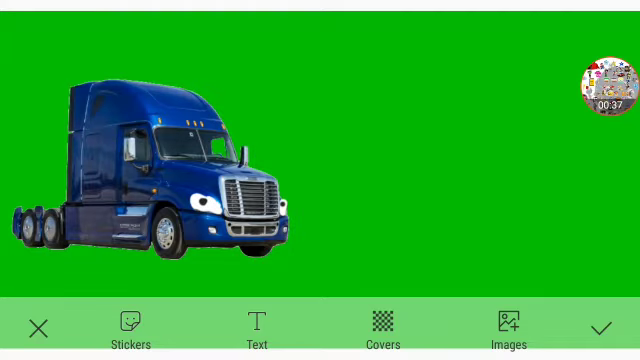
Step: Drag the blue truck slightly right and down, then deselect it
{"action": "left_click_drag", "start_coordinate": [150, 170], "coordinate": [200, 160]}
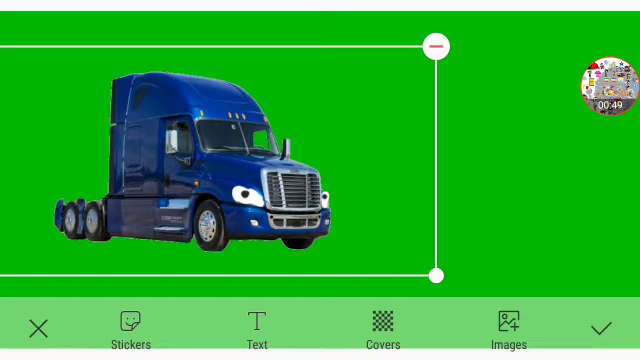
{"action": "mouse_move", "coordinate": [200, 165]}
{"action": "left_mouse_down"}
{"action": "mouse_move", "coordinate": [240, 178]}
{"action": "mouse_move", "coordinate": [235, 140]}
{"action": "mouse_move", "coordinate": [250, 140]}
{"action": "mouse_move", "coordinate": [160, 180]}
{"action": "mouse_move", "coordinate": [270, 130]}
{"action": "mouse_move", "coordinate": [230, 165]}
{"action": "mouse_move", "coordinate": [175, 165]}
{"action": "left_mouse_up"}
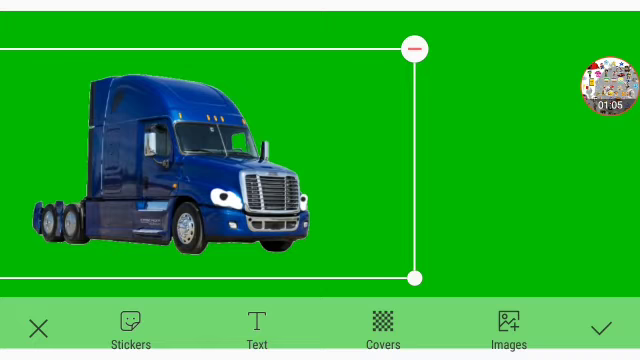
{"action": "left_click", "coordinate": [500, 180]}
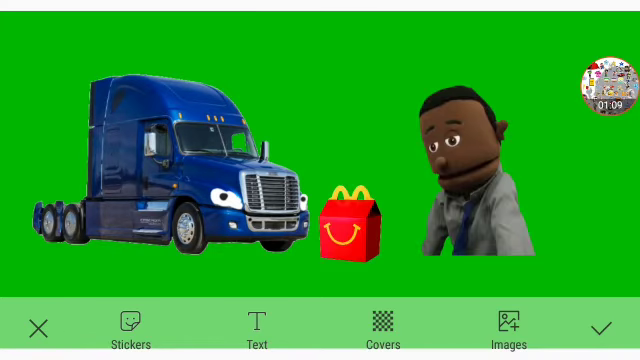
Step: Move the puppet and Happy Meal box together, then delete both stickers
{"action": "left_click", "coordinate": [470, 180]}
{"action": "mouse_move", "coordinate": [470, 180]}
{"action": "left_mouse_down"}
{"action": "mouse_move", "coordinate": [375, 190]}
{"action": "mouse_move", "coordinate": [472, 163]}
{"action": "left_mouse_up"}
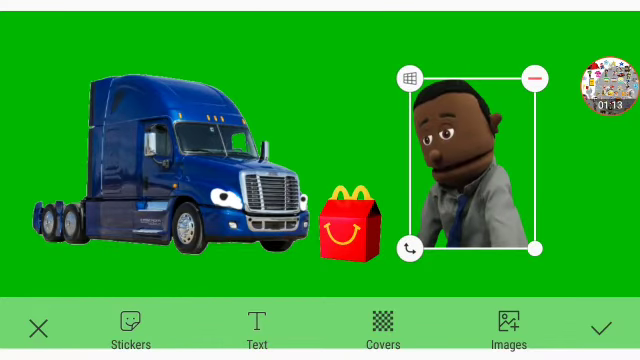
{"action": "left_click_drag", "start_coordinate": [350, 225], "coordinate": [425, 230]}
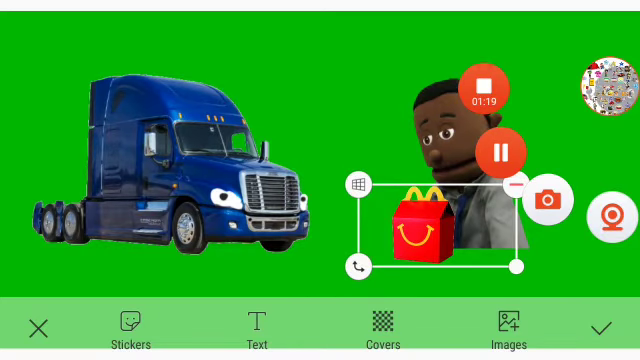
{"action": "left_click", "coordinate": [517, 184]}
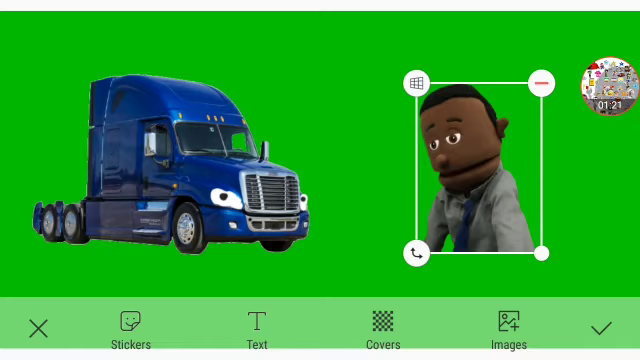
{"action": "left_click", "coordinate": [568, 135]}
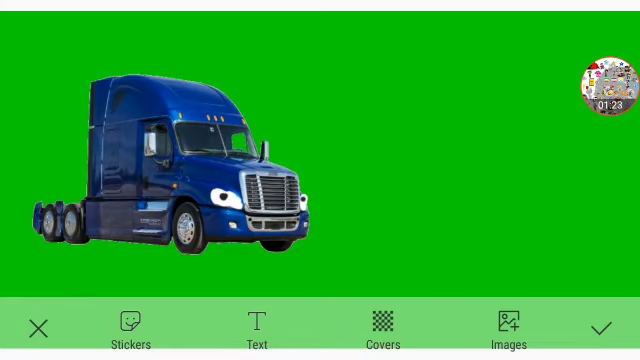
Step: Select the blue truck sticker to begin replacing the truck scene
{"action": "left_click", "coordinate": [170, 165]}
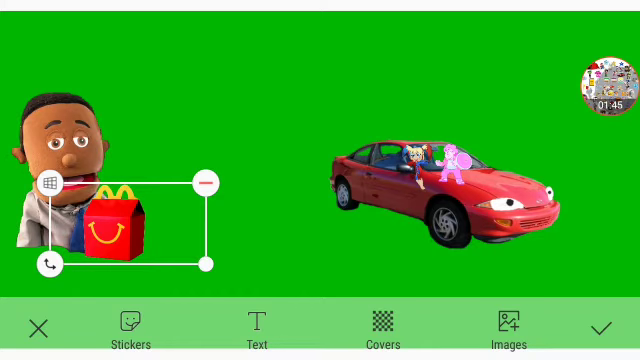
Step: Move the Happy Meal box onto the car and delete it, then delete the puppet
{"action": "mouse_move", "coordinate": [127, 223]}
{"action": "left_mouse_down"}
{"action": "mouse_move", "coordinate": [168, 209]}
{"action": "mouse_move", "coordinate": [400, 180]}
{"action": "left_mouse_up"}
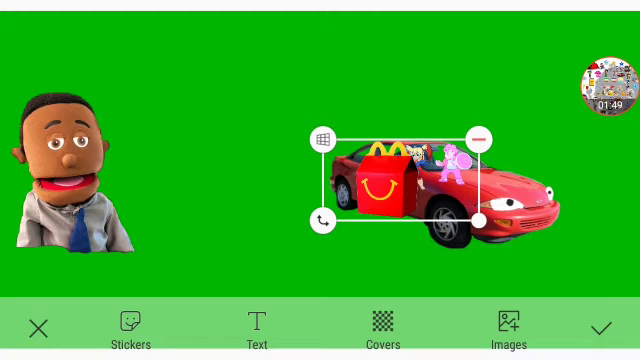
{"action": "left_click_drag", "start_coordinate": [400, 180], "coordinate": [414, 176]}
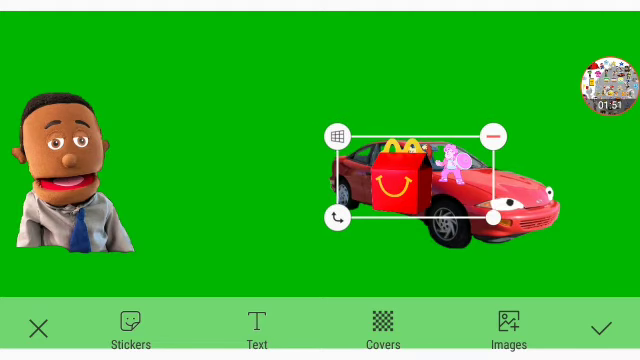
{"action": "left_click", "coordinate": [493, 135]}
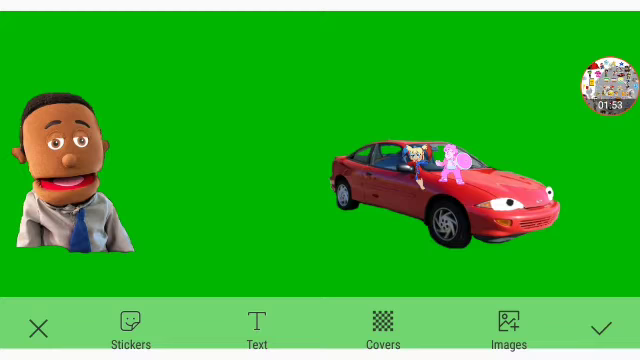
{"action": "left_click_drag", "start_coordinate": [70, 170], "coordinate": [10, 195]}
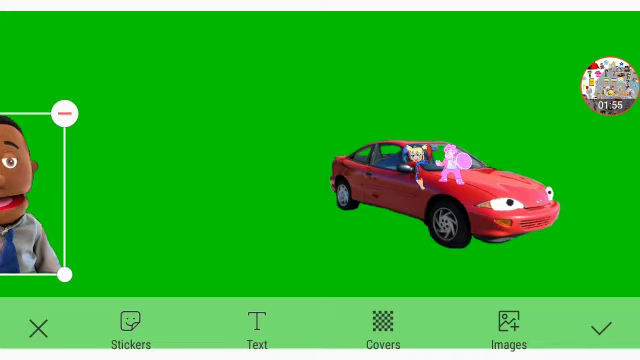
{"action": "left_click", "coordinate": [64, 113]}
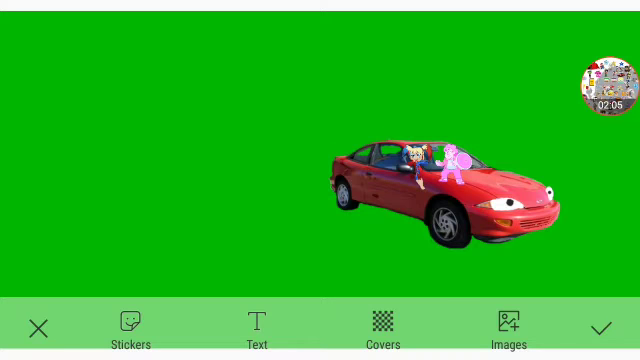
{"action": "left_click", "coordinate": [450, 165]}
{"action": "left_click", "coordinate": [150, 150]}
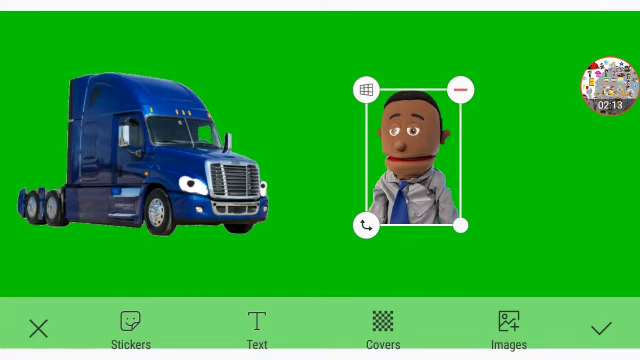
{"action": "left_click", "coordinate": [150, 160]}
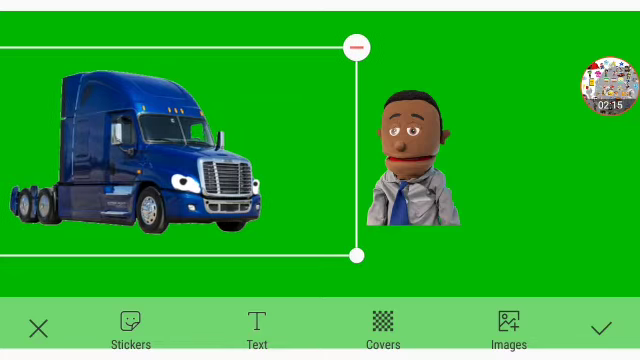
{"action": "left_click", "coordinate": [410, 160]}
{"action": "left_click", "coordinate": [520, 240]}
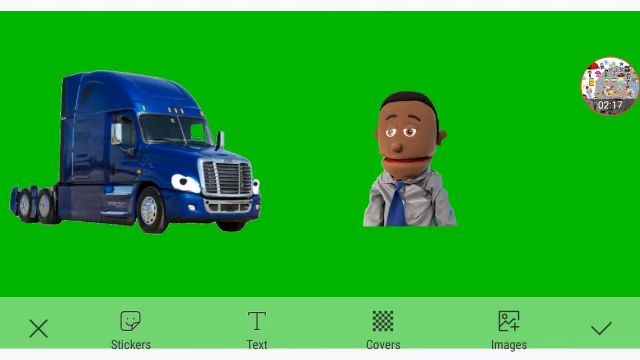
{"action": "left_click", "coordinate": [608, 88]}
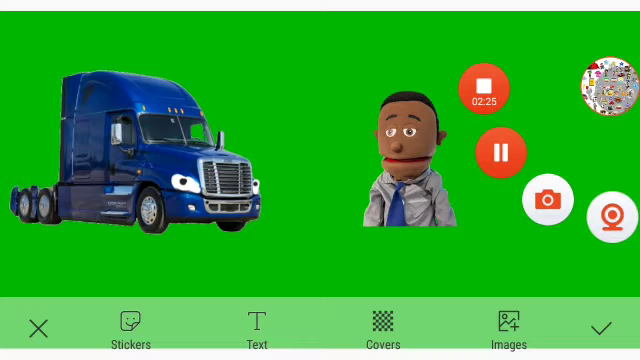
{"action": "left_click", "coordinate": [150, 150]}
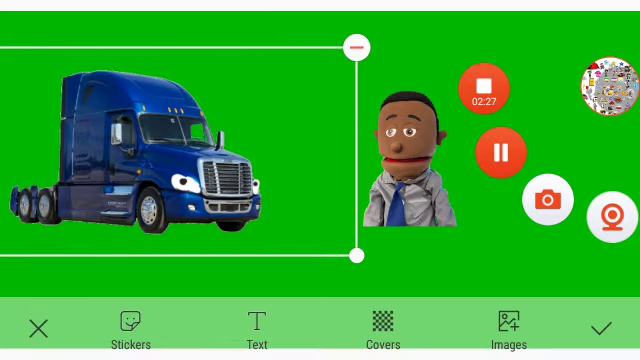
{"action": "left_click", "coordinate": [608, 88]}
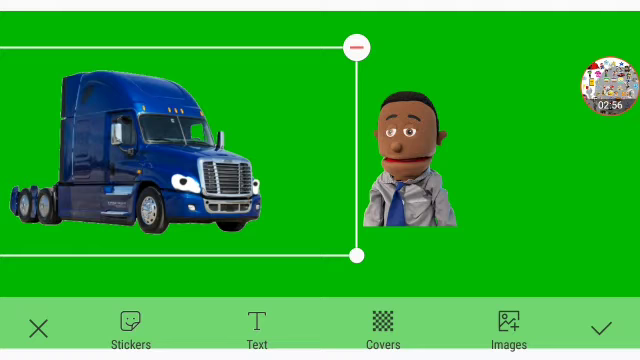
{"action": "left_click", "coordinate": [610, 87]}
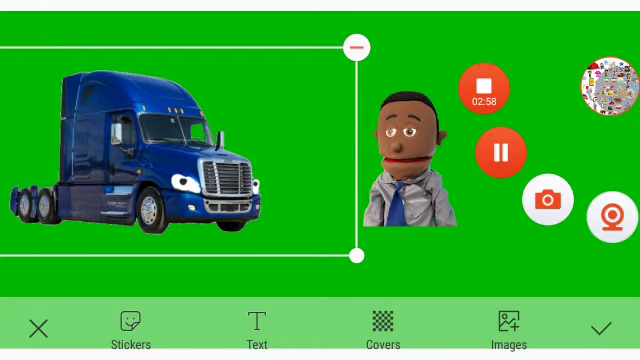
{"action": "left_click", "coordinate": [300, 270]}
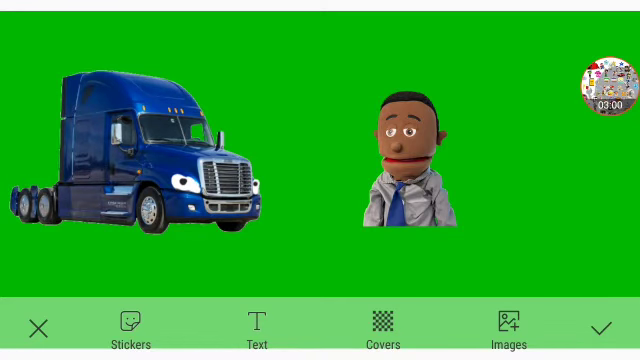
{"action": "left_click", "coordinate": [610, 87]}
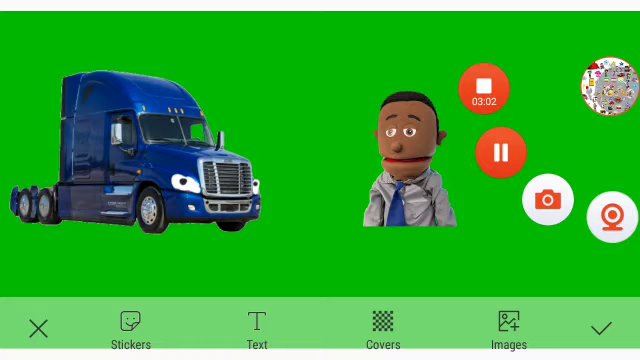
{"action": "left_click", "coordinate": [300, 60]}
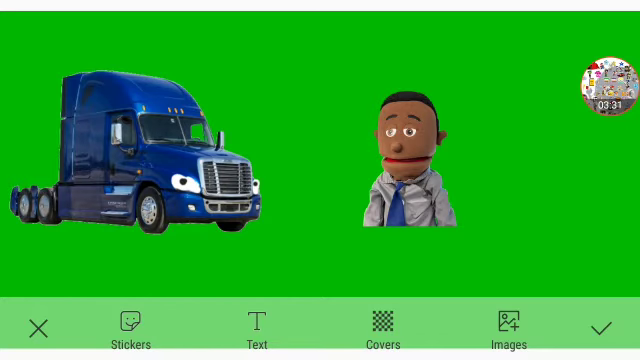
{"action": "left_click", "coordinate": [405, 165]}
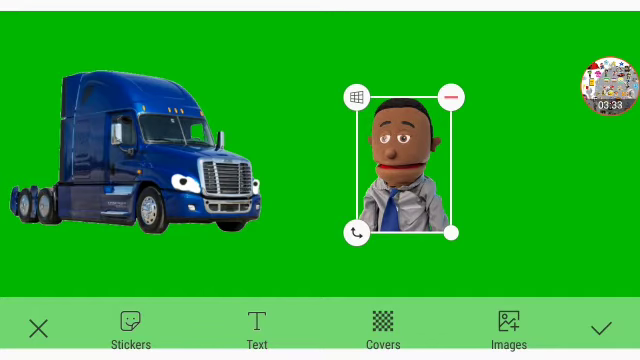
{"action": "left_click", "coordinate": [140, 150]}
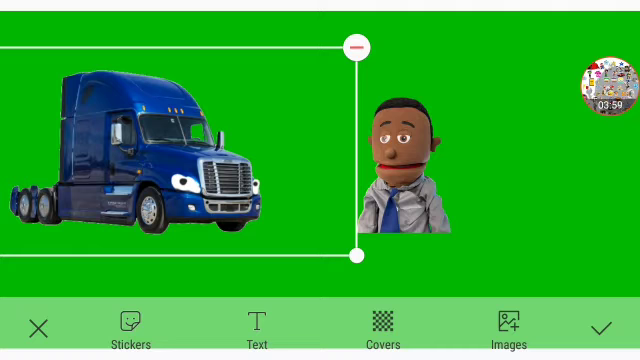
Step: Raise the puppet slightly and move the blue truck left, partly off the scene
{"action": "left_click", "coordinate": [500, 260]}
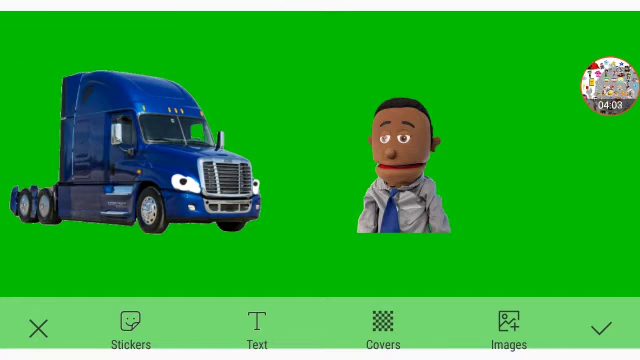
{"action": "left_click", "coordinate": [140, 150]}
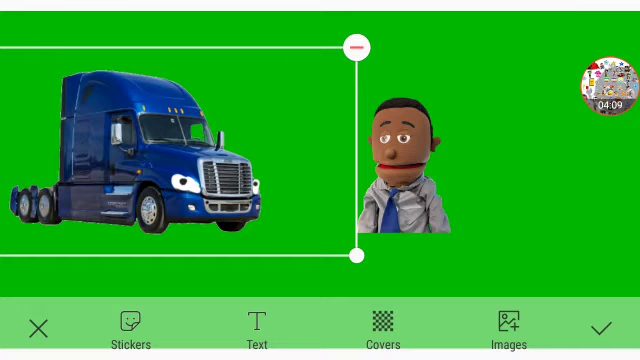
{"action": "left_click", "coordinate": [405, 170]}
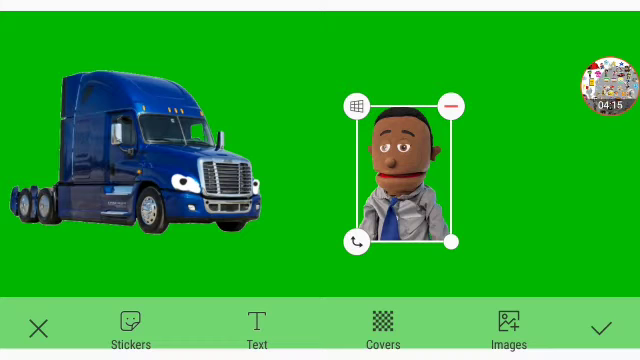
{"action": "left_click", "coordinate": [140, 150]}
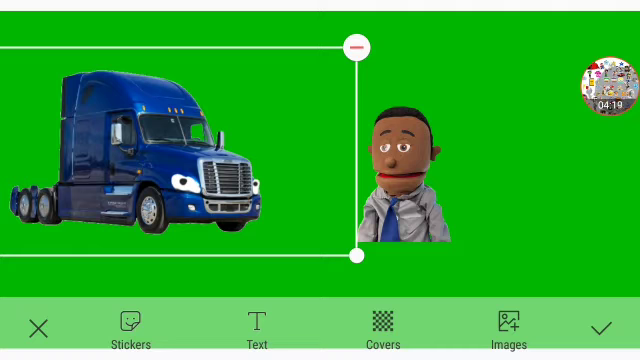
{"action": "left_click", "coordinate": [405, 175]}
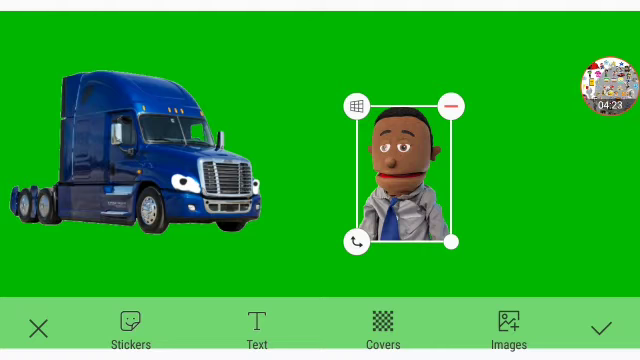
{"action": "left_click_drag", "start_coordinate": [405, 178], "coordinate": [405, 172]}
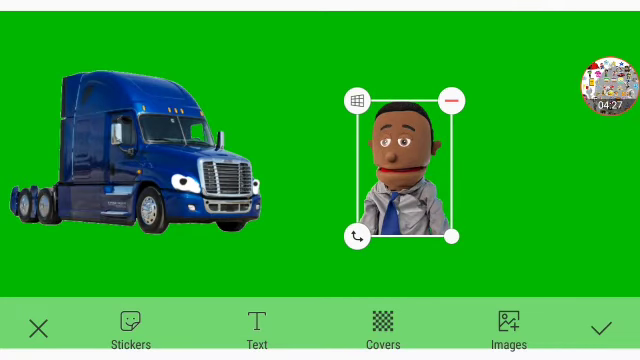
{"action": "left_click_drag", "start_coordinate": [135, 150], "coordinate": [45, 150]}
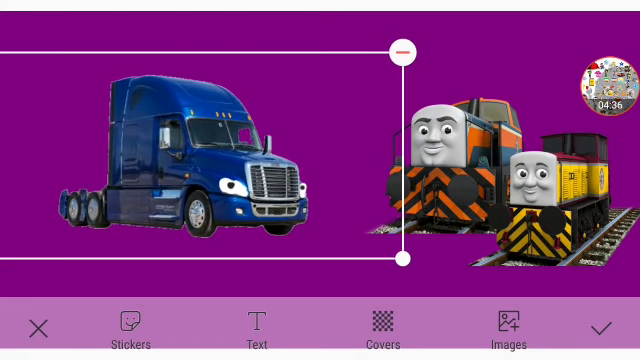
{"action": "left_click", "coordinate": [340, 120]}
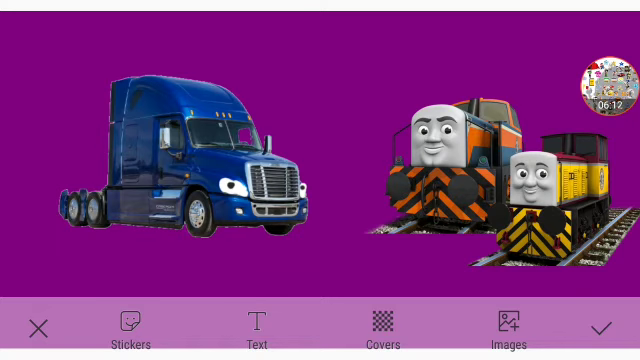
Step: Slide the blue truck left and place a white truck sticker in front of the trains
{"action": "left_click_drag", "start_coordinate": [185, 155], "coordinate": [125, 165]}
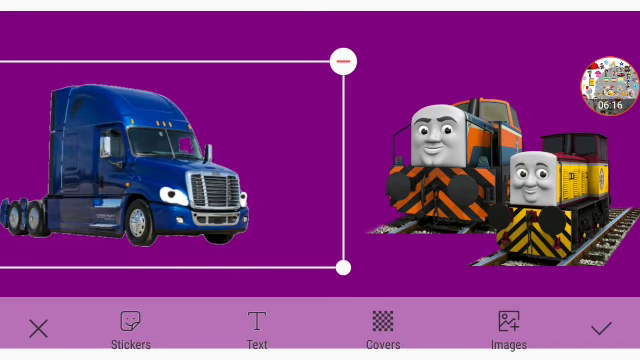
{"action": "left_click", "coordinate": [300, 150]}
{"action": "left_click", "coordinate": [609, 87]}
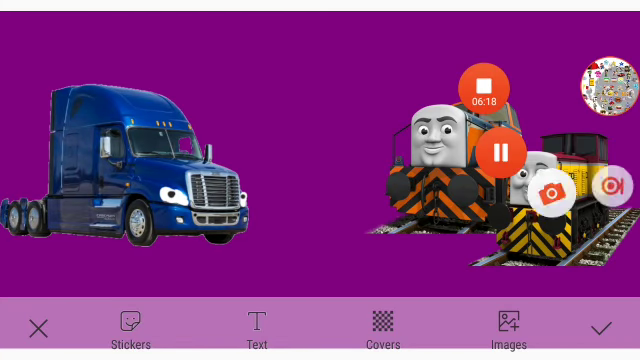
{"action": "mouse_move", "coordinate": [560, 180]}
{"action": "left_mouse_down"}
{"action": "mouse_move", "coordinate": [500, 190]}
{"action": "mouse_move", "coordinate": [466, 178]}
{"action": "left_mouse_up"}
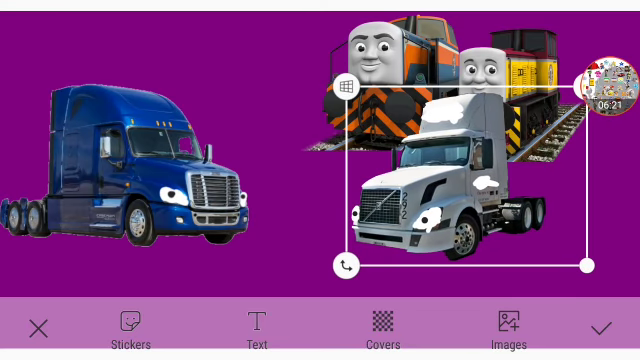
{"action": "left_click", "coordinate": [150, 260]}
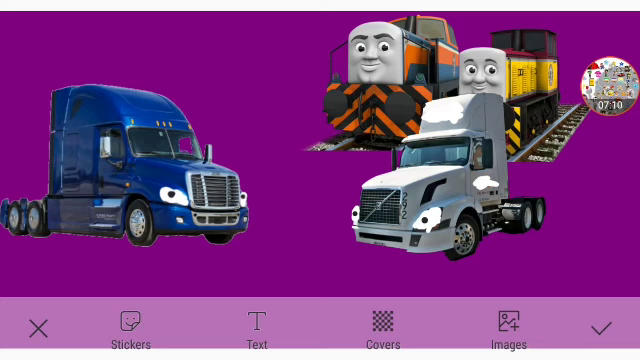
Step: Switch between the two trucks and lower the blue truck slightly
{"action": "left_click", "coordinate": [450, 190]}
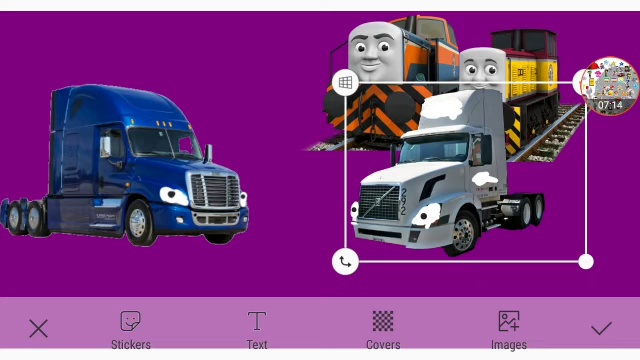
{"action": "left_click", "coordinate": [290, 230]}
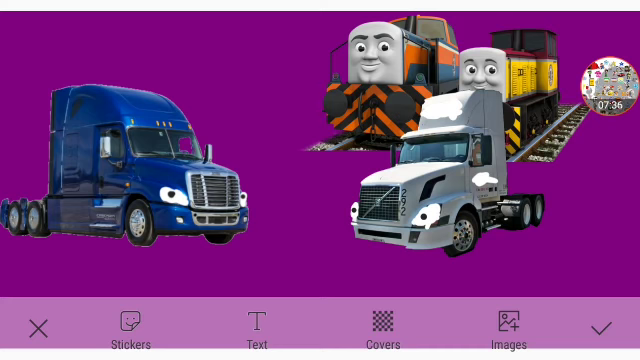
{"action": "left_click", "coordinate": [460, 180]}
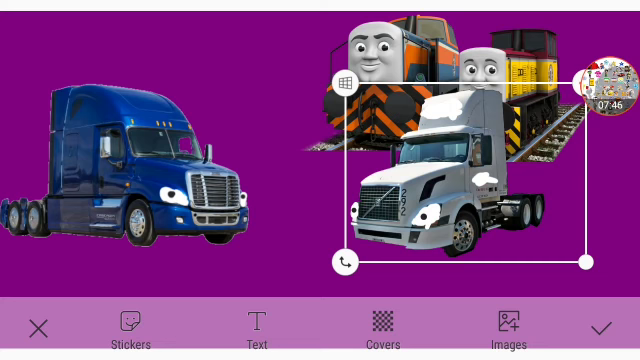
{"action": "left_click", "coordinate": [130, 165]}
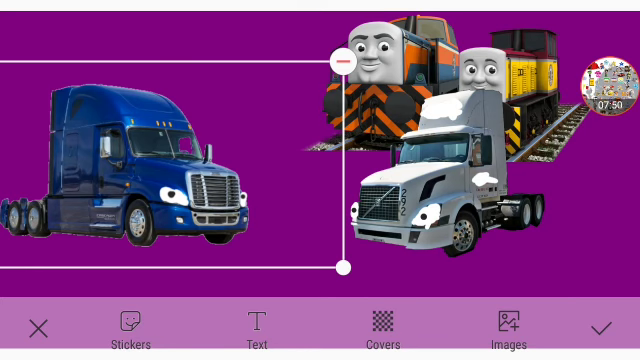
{"action": "left_click", "coordinate": [450, 180]}
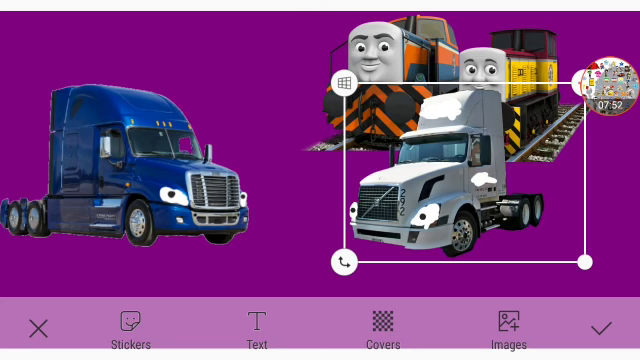
{"action": "left_click", "coordinate": [140, 170]}
{"action": "left_click_drag", "start_coordinate": [140, 165], "coordinate": [140, 175]}
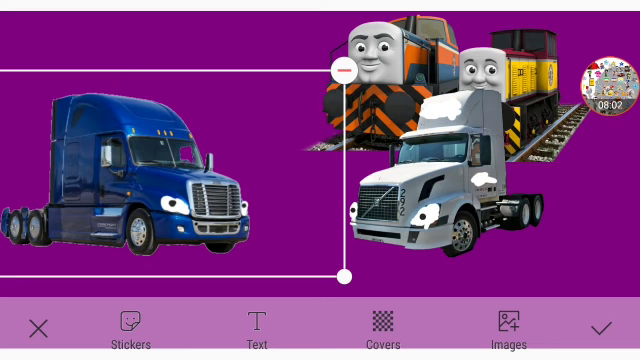
{"action": "left_click", "coordinate": [430, 190]}
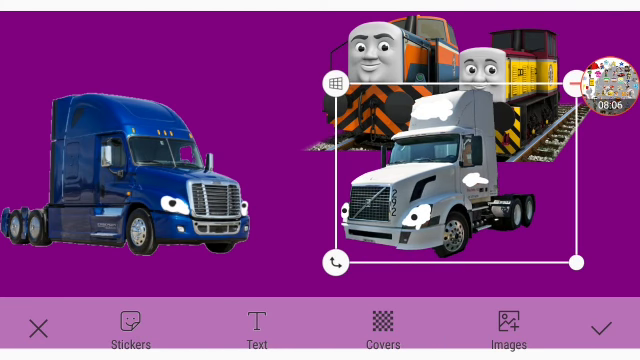
Step: Delete the white truck and drag the blue truck off the left edge
{"action": "left_click_drag", "start_coordinate": [455, 180], "coordinate": [85, 220]}
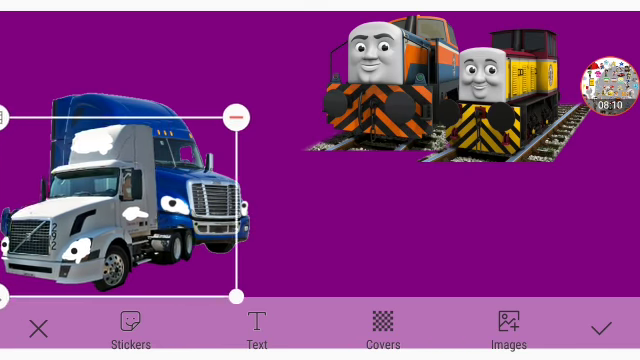
{"action": "left_click", "coordinate": [168, 127]}
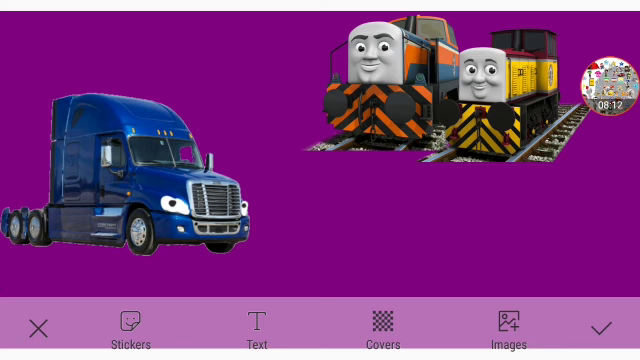
{"action": "left_click", "coordinate": [130, 180]}
{"action": "left_click_drag", "start_coordinate": [130, 175], "coordinate": [0, 175]}
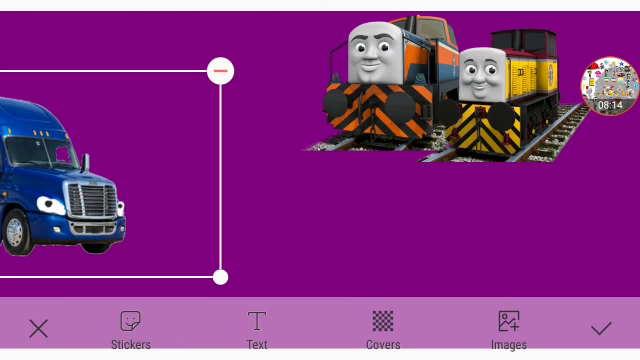